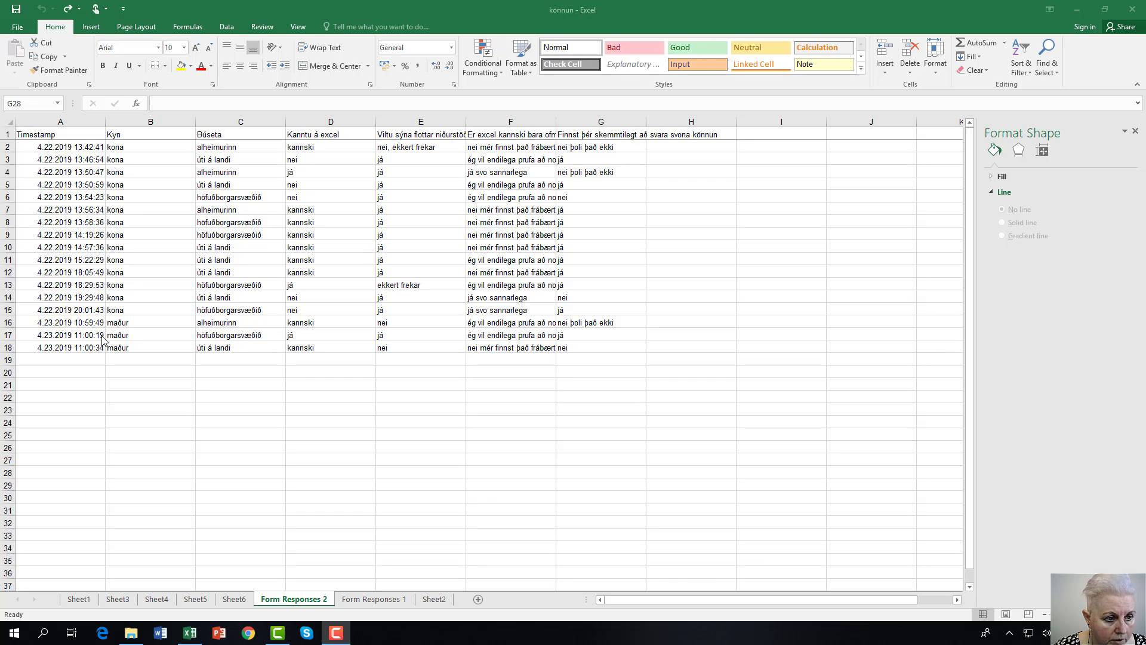
Insert the recommended Clustered Bar pivot chart from B1:B18 (Kyn) and E1:E18 (Viltu sýna flottar niðurstöður) of Form Responses 2.
left_click(167, 140)
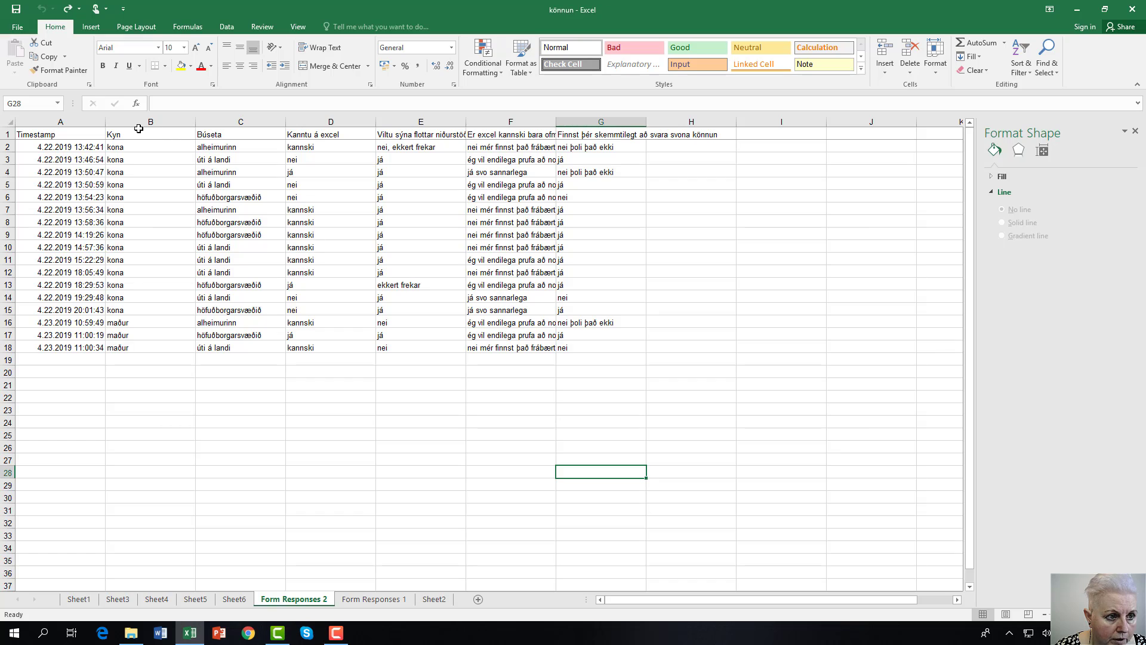
left_click(139, 134)
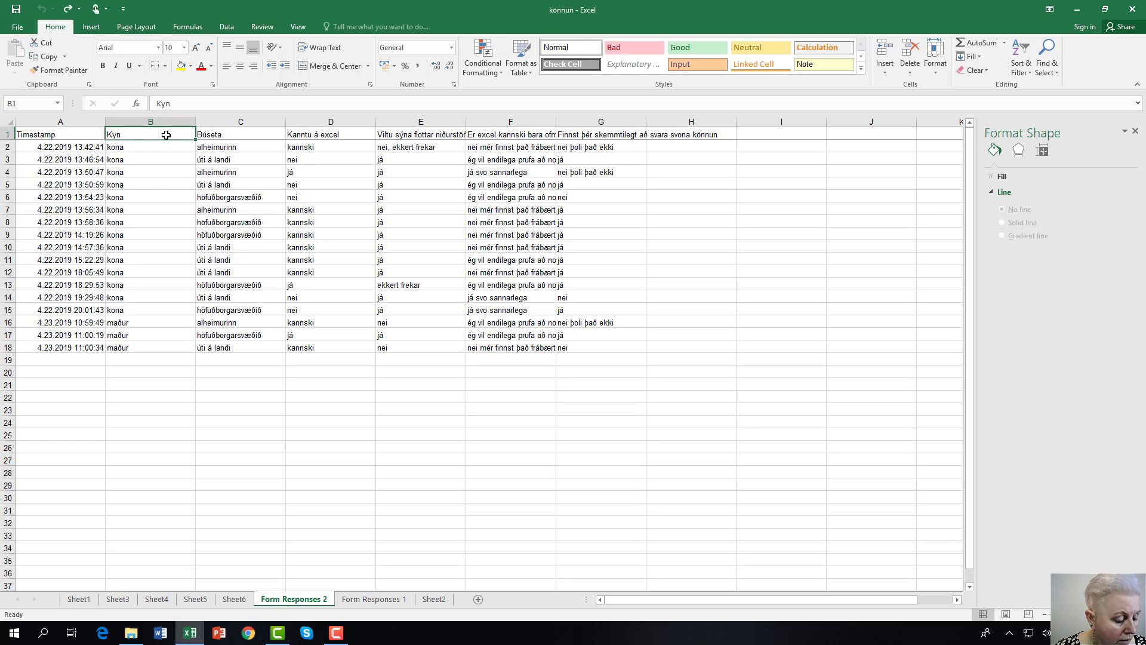
left_click_drag(160, 133, 144, 344)
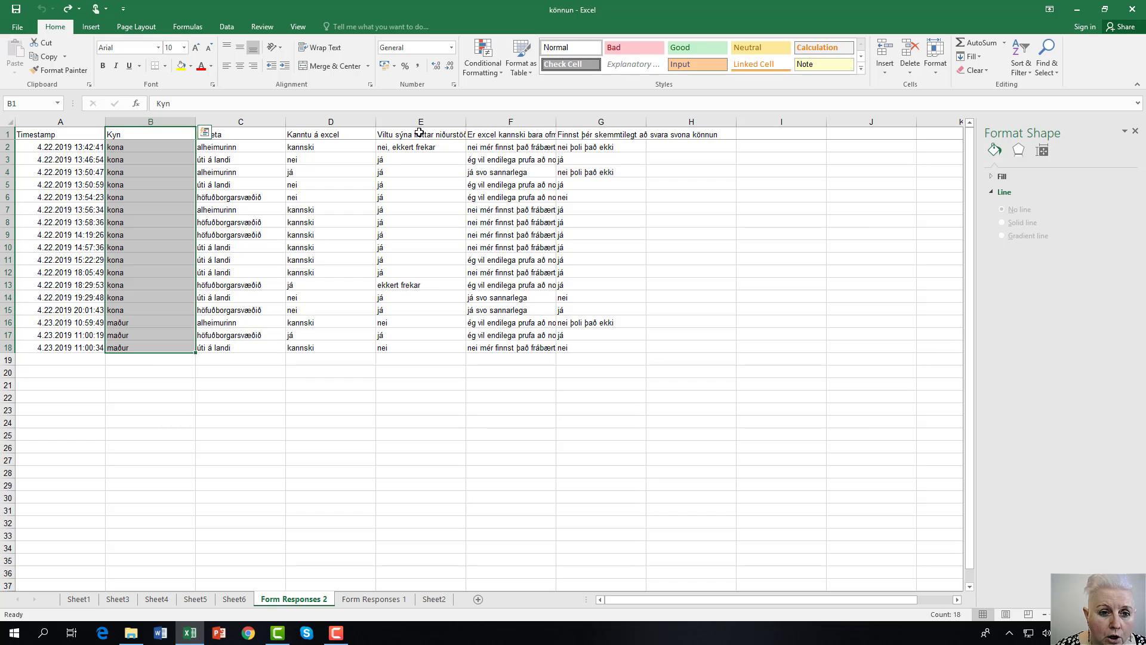
left_click_drag(414, 134, 408, 349)
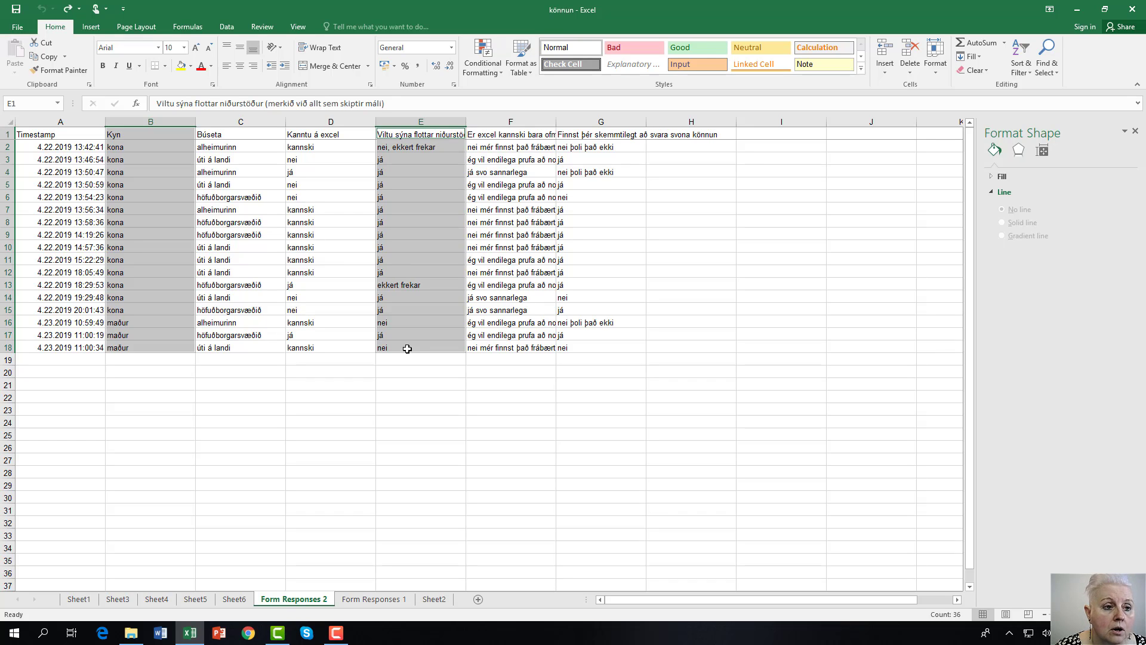
left_click(89, 27)
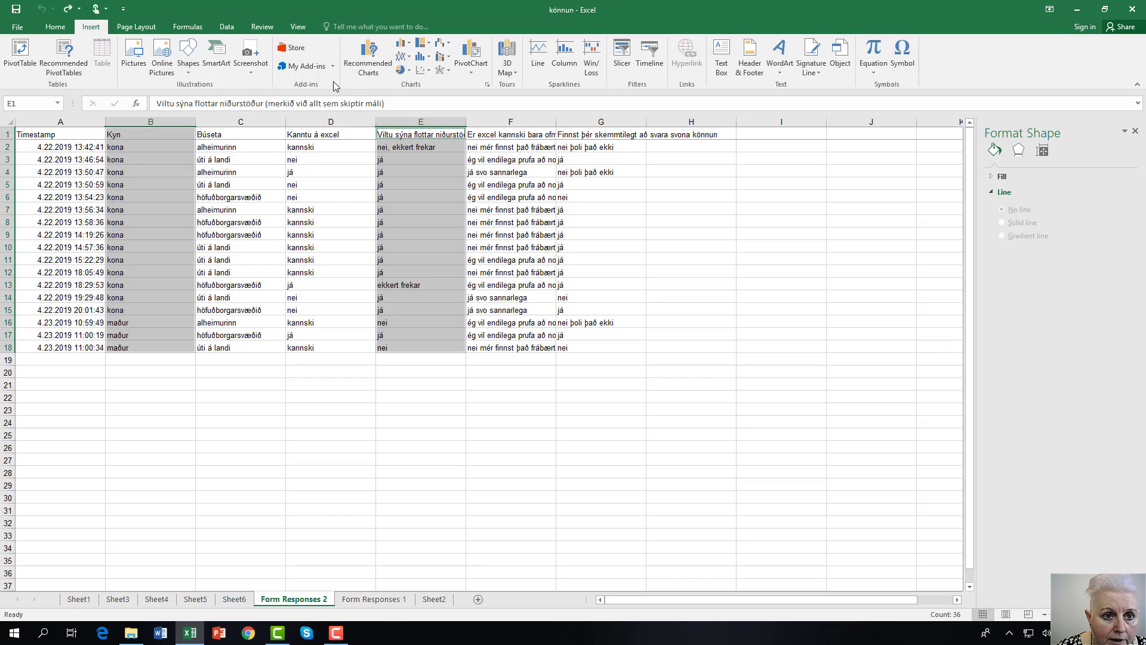
left_click(369, 64)
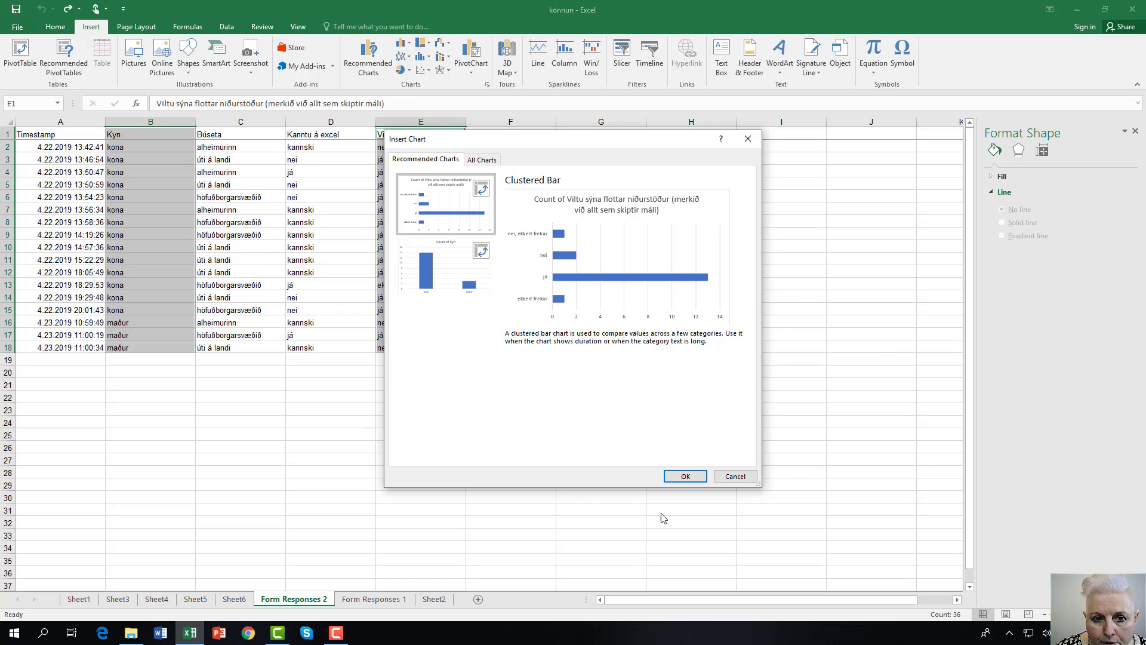
left_click(683, 477)
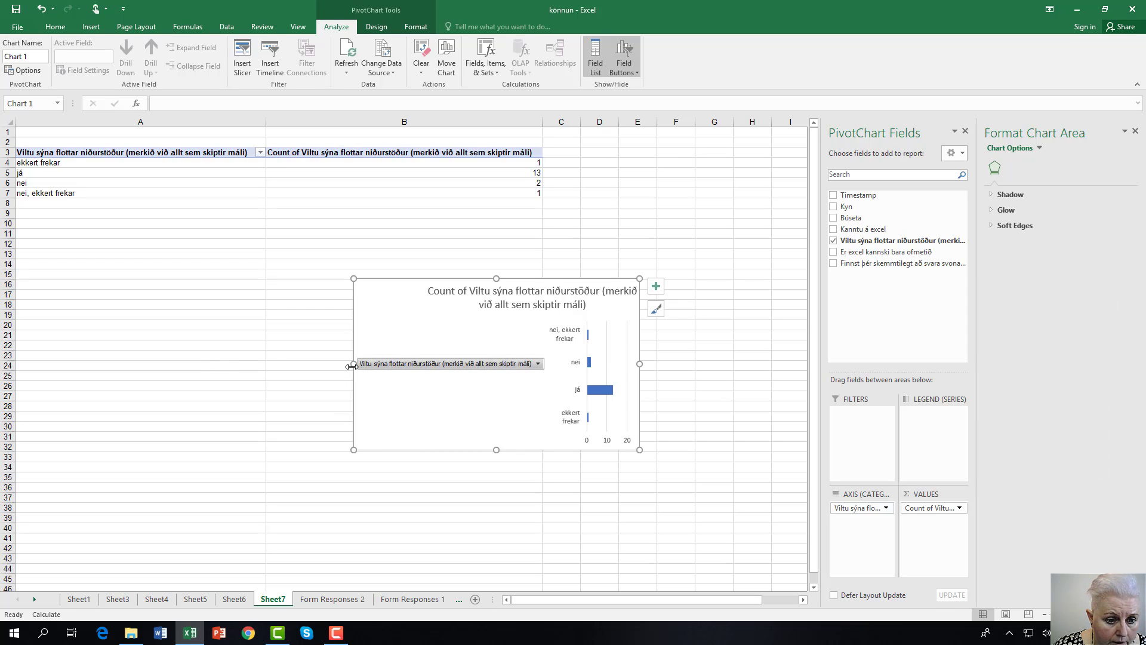
Add the Kyn field as the pivot chart's legend series and widen the chart in both directions, reaching into column M.
left_click_drag(353, 363, 159, 369)
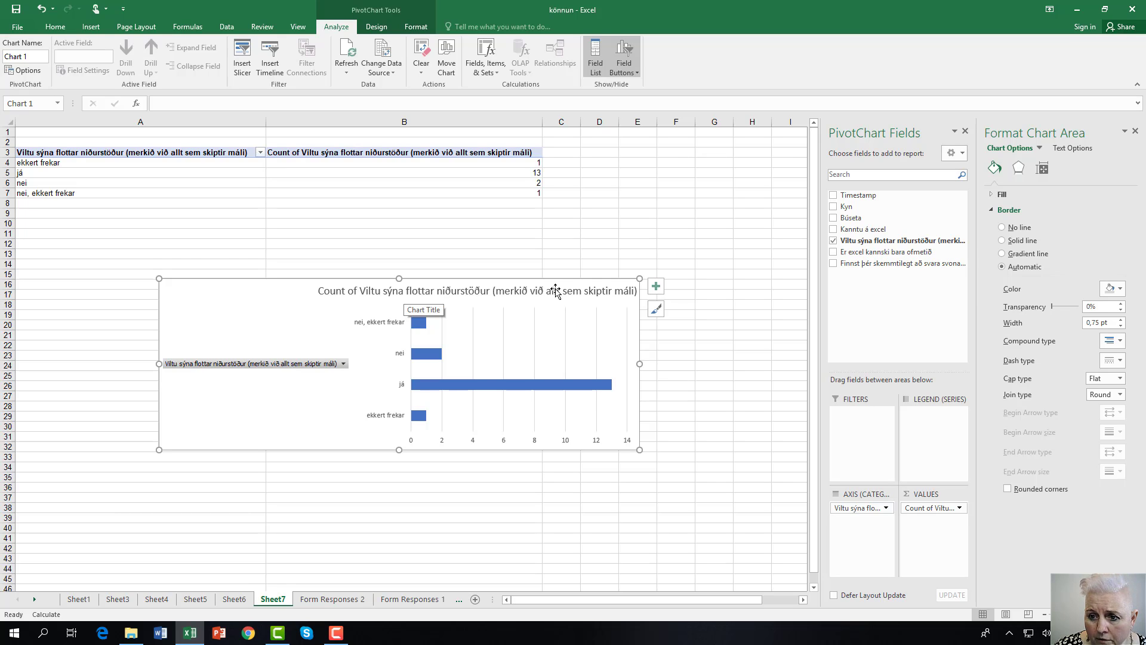
left_click(833, 207)
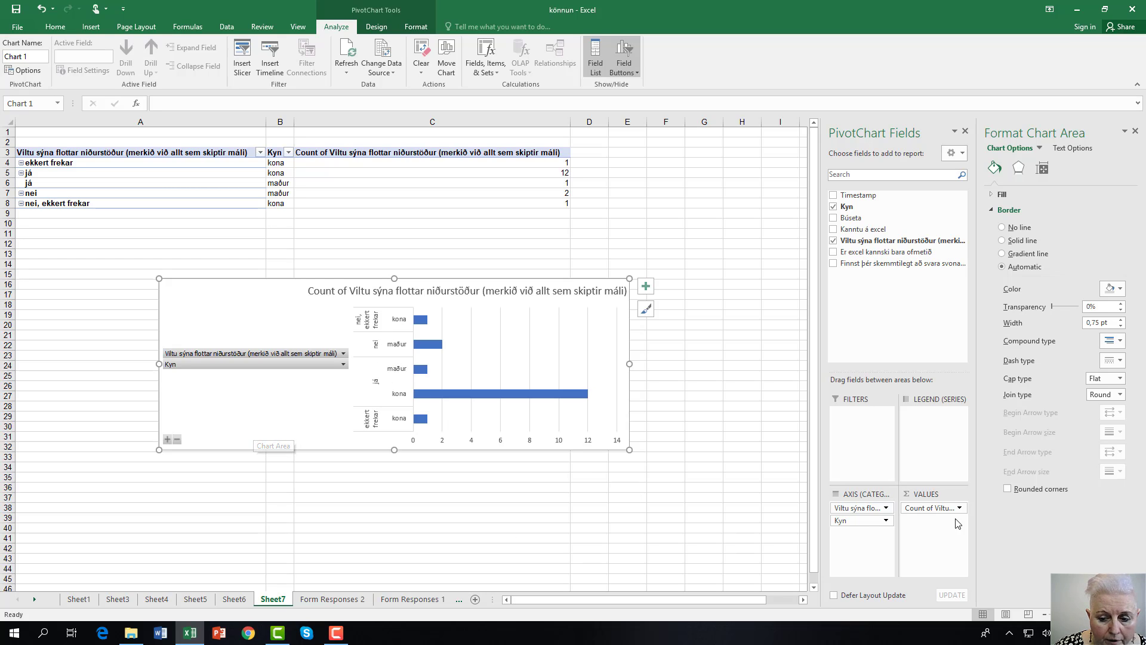
left_click_drag(860, 523, 932, 420)
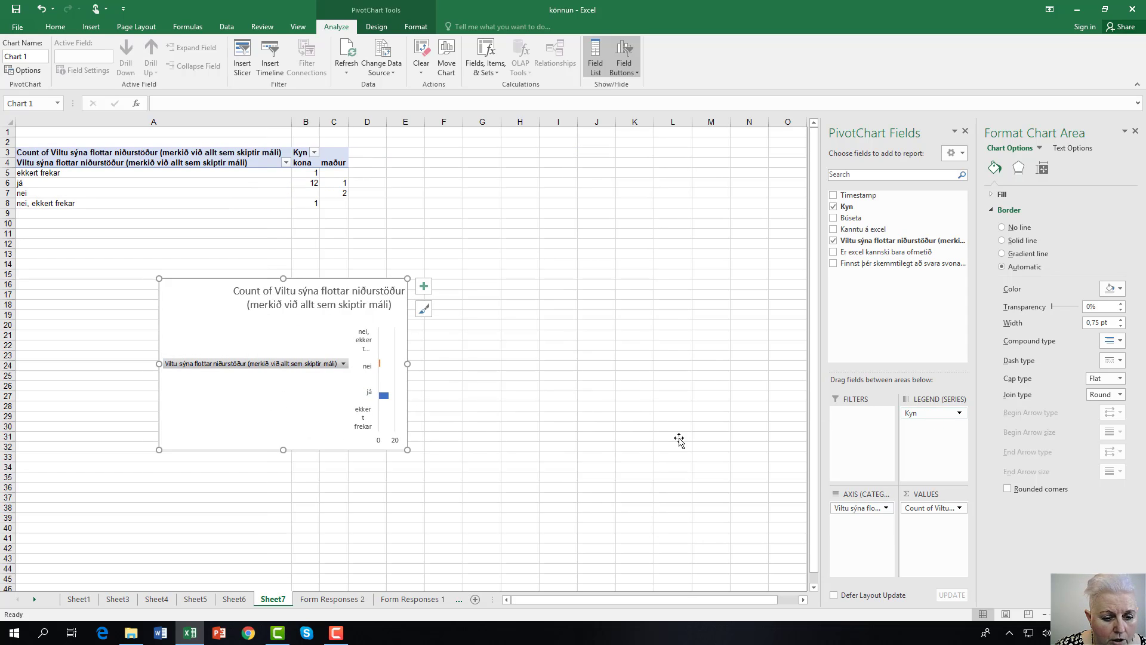
left_click_drag(410, 364, 708, 364)
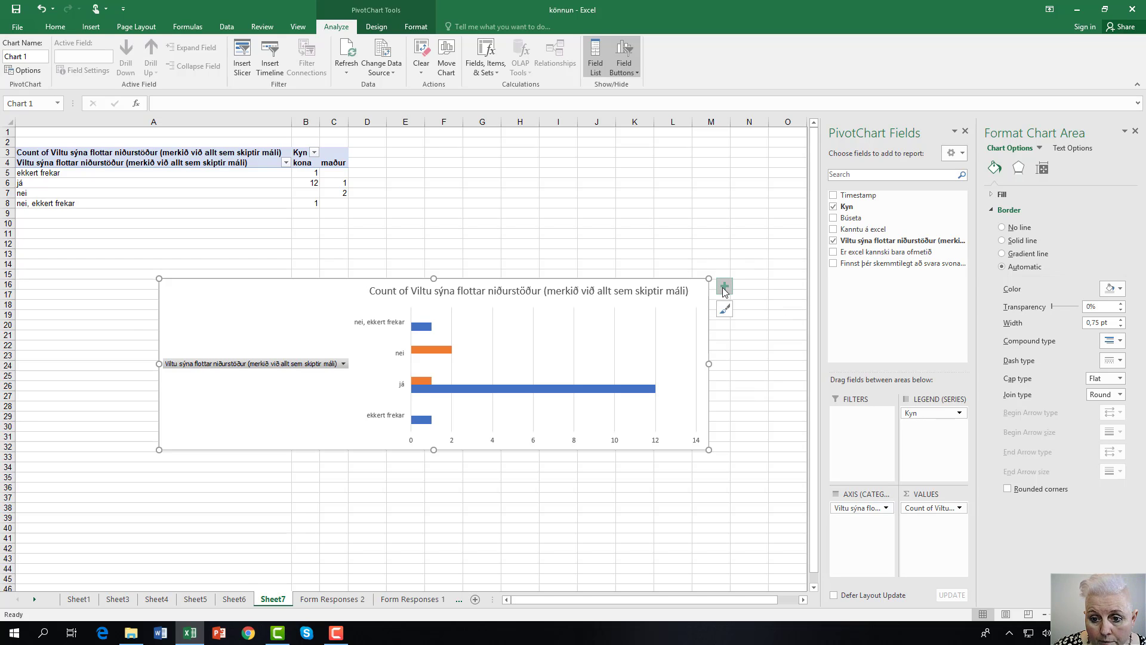
Delete "Count of" from the chart title so it reads "Viltu sýna flottar niðurstöður (merkið við allt sem skiptir máli)".
left_click(452, 296)
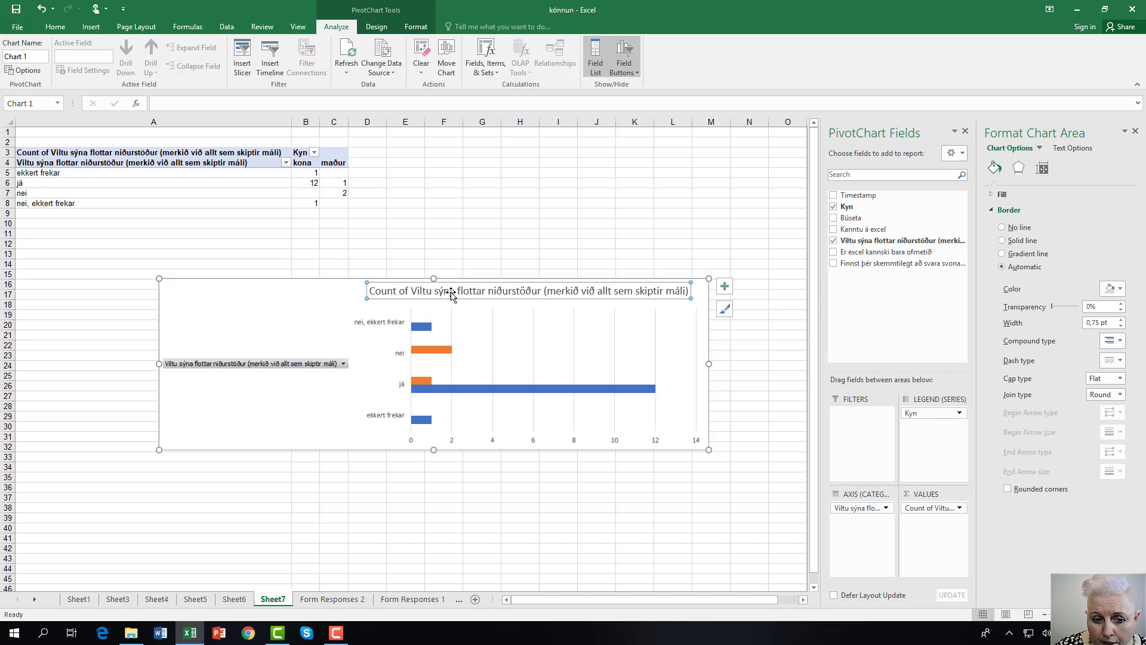
left_click(412, 291)
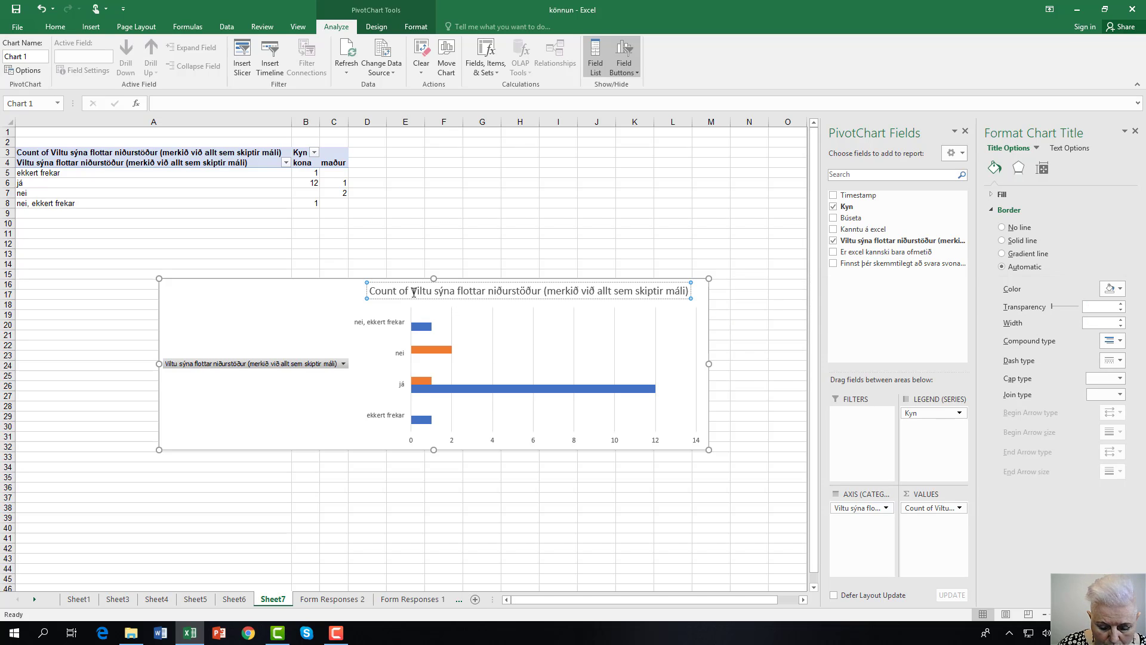
key("BackSpace")
key("BackSpace")
key("BackSpace")
key("BackSpace")
key("BackSpace")
key("BackSpace")
key("BackSpace")
key("BackSpace")
key("BackSpace")
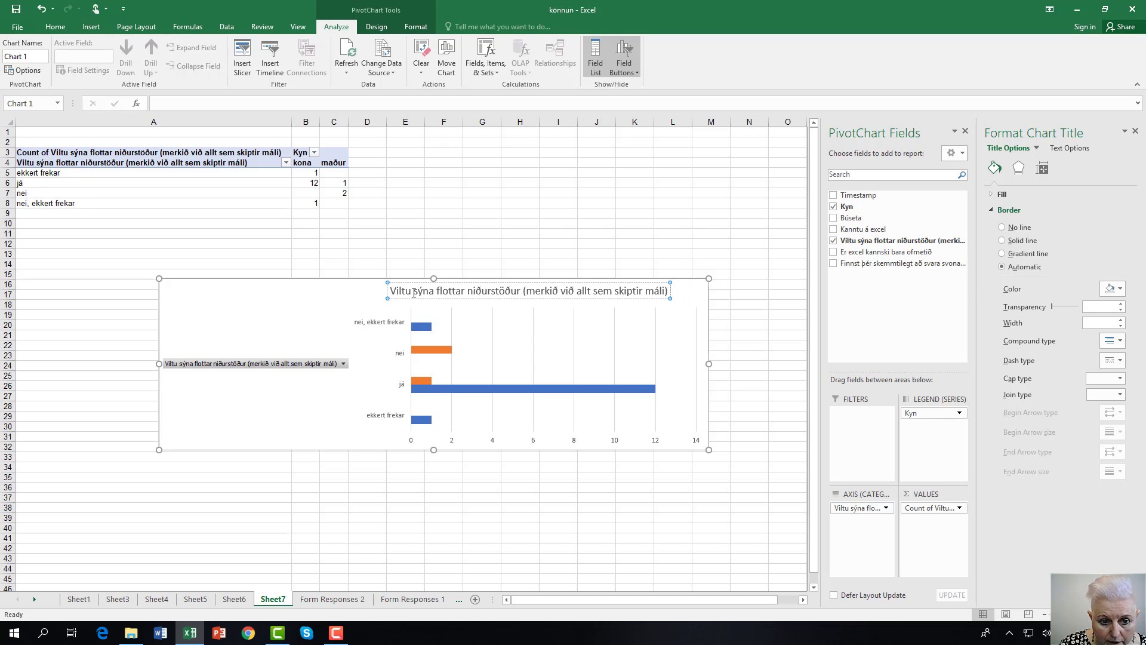
left_click(498, 376)
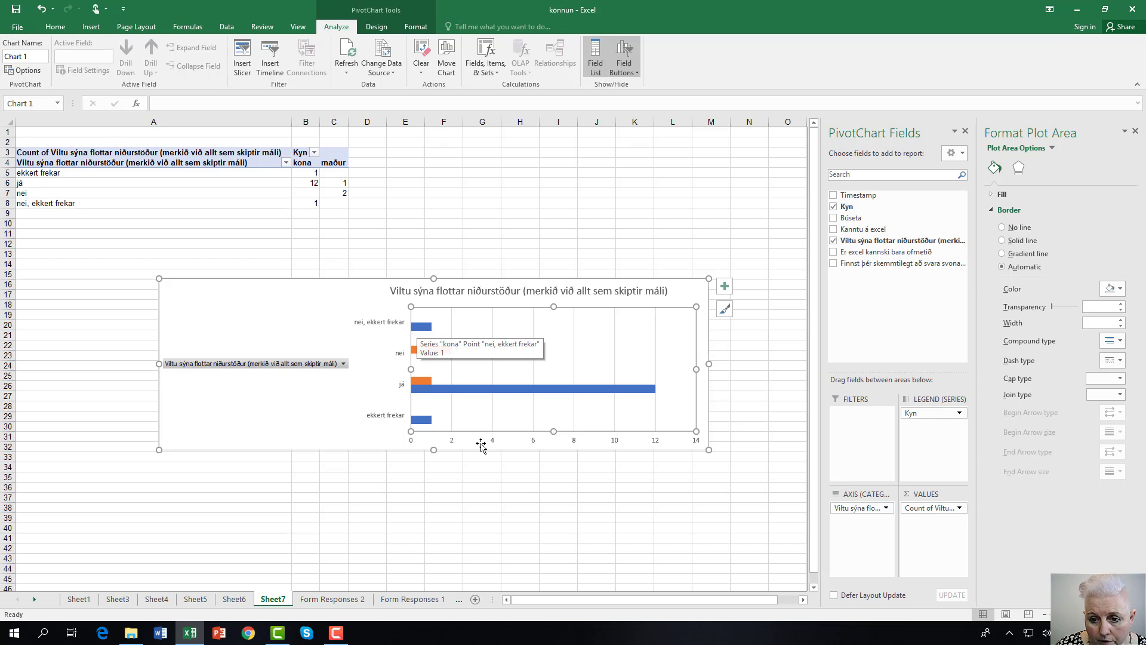
Show data labels and a legend on the pivot chart.
left_click(725, 287)
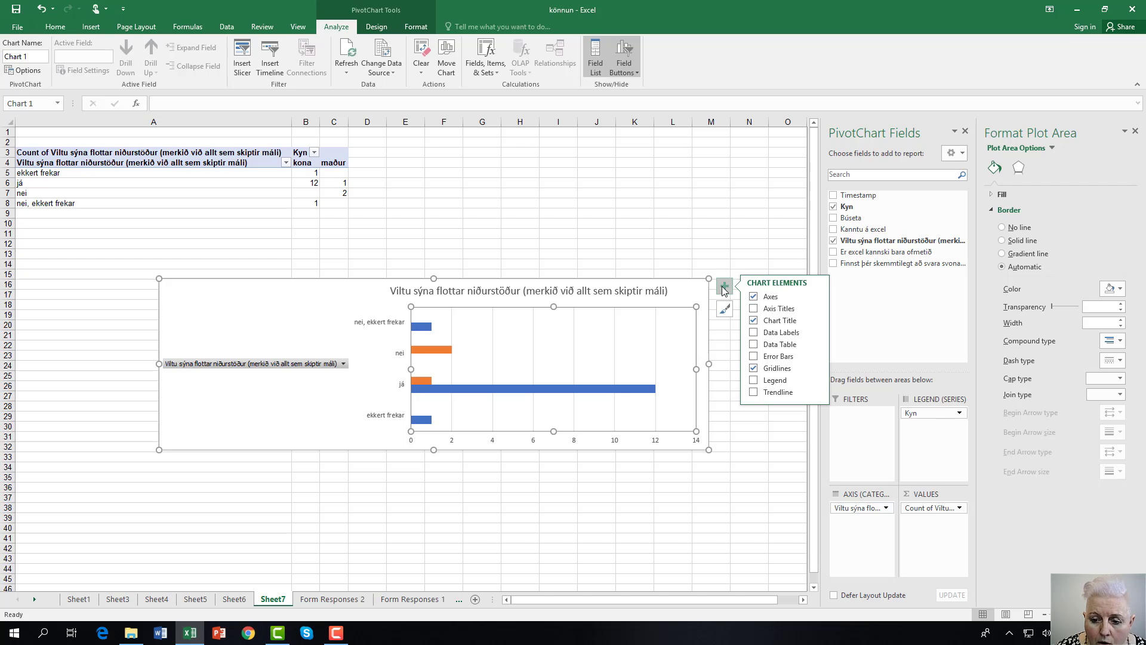
left_click(754, 333)
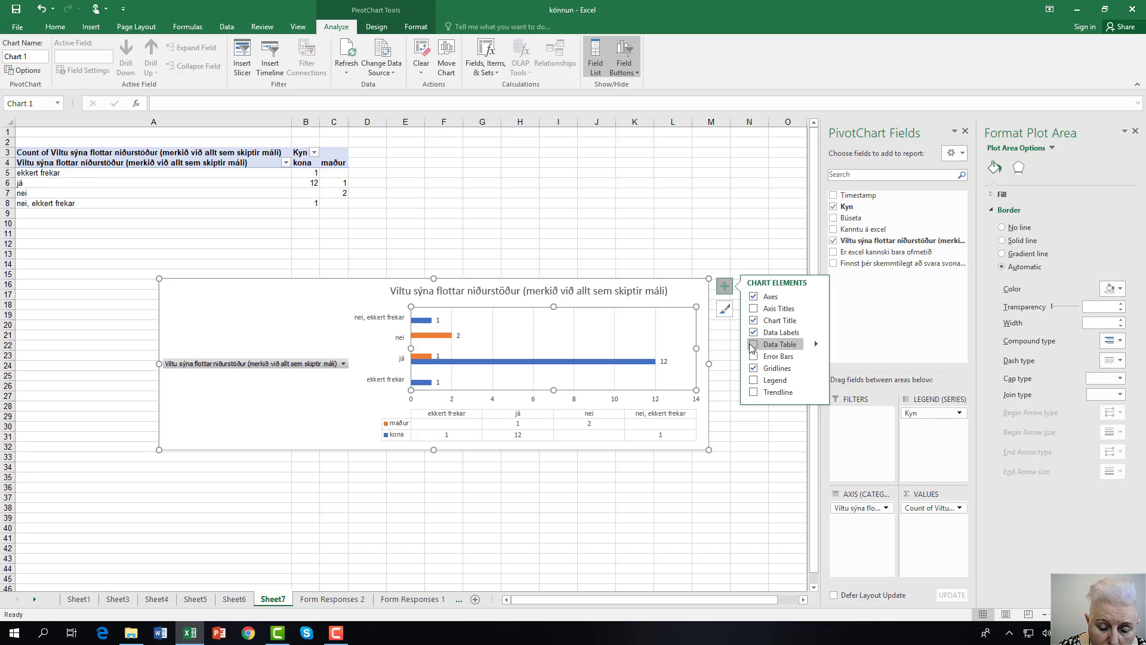
left_click(754, 381)
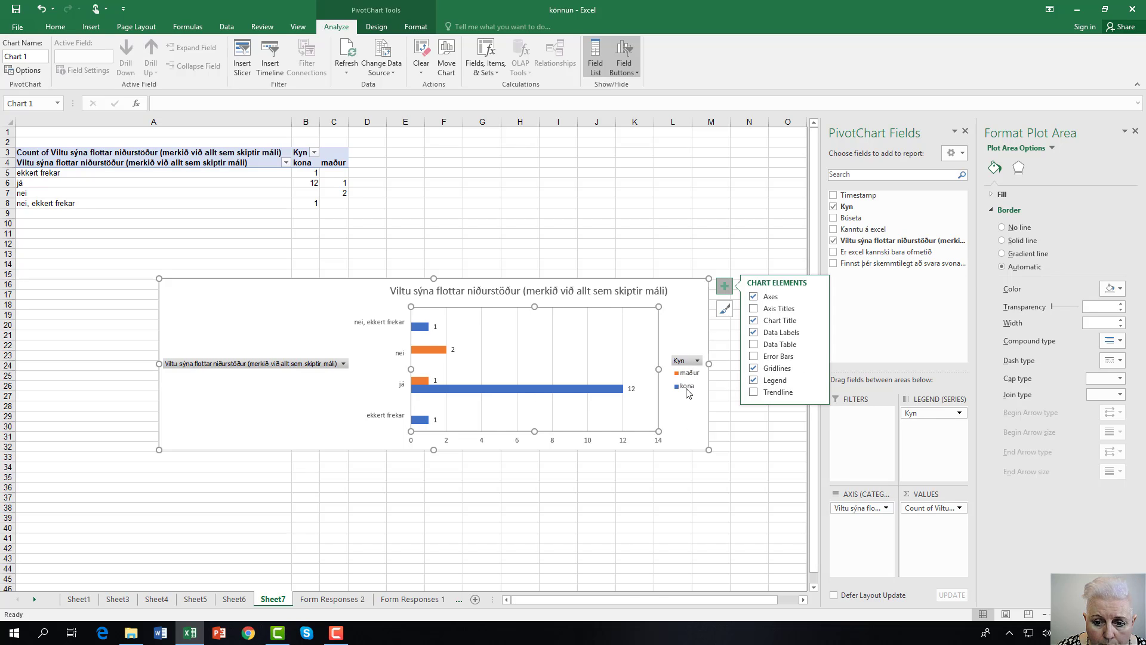
Add axis titles to the chart and name the horizontal value axis "fjöldi".
left_click(754, 310)
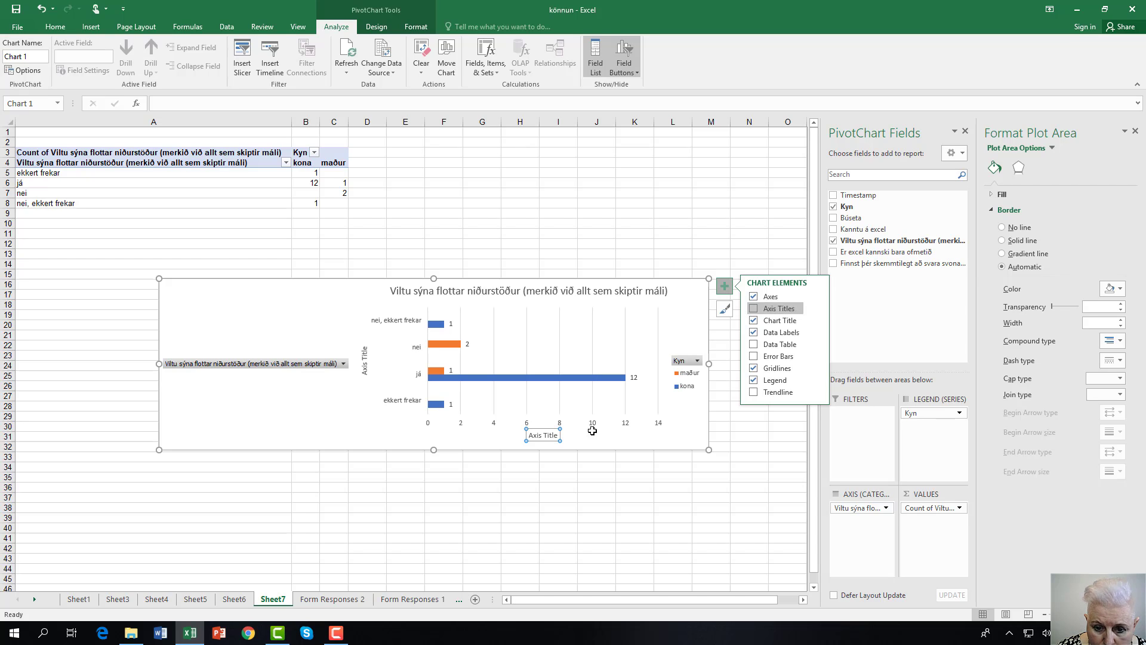
left_click(542, 436)
left_click(537, 435)
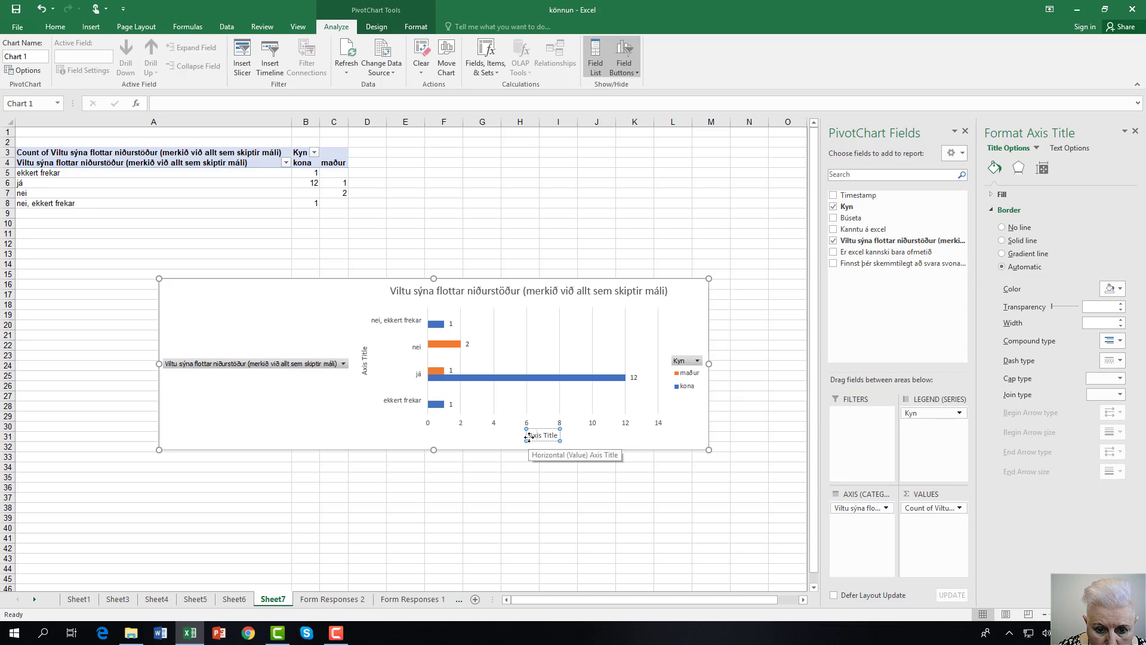
left_click_drag(528, 435, 565, 443)
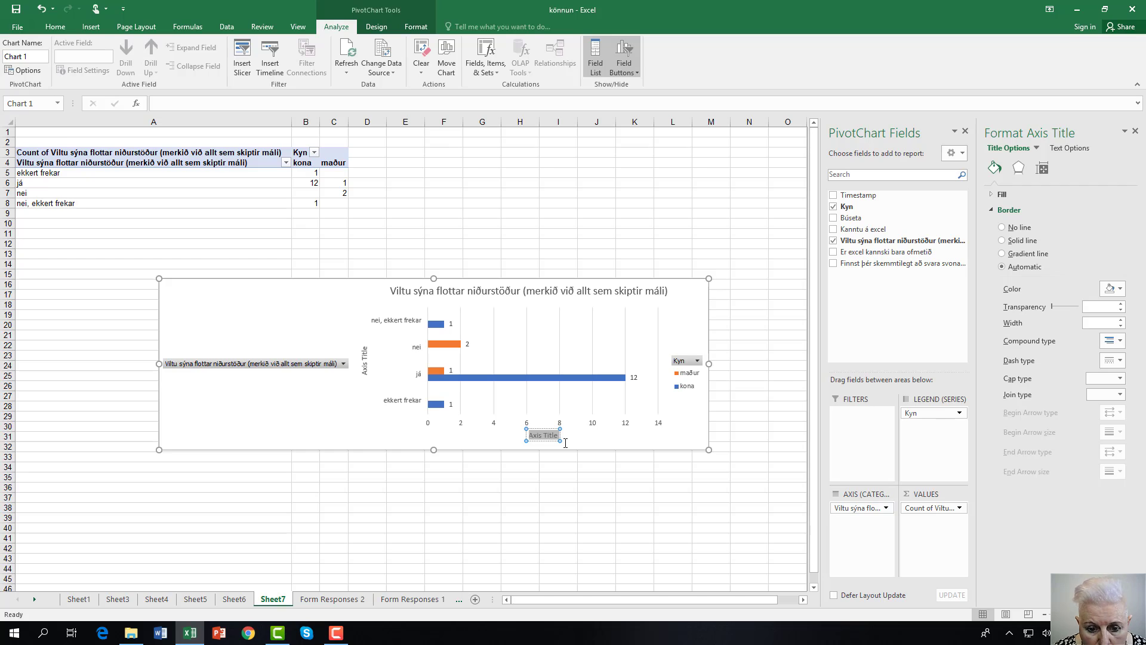
type("fjöldi")
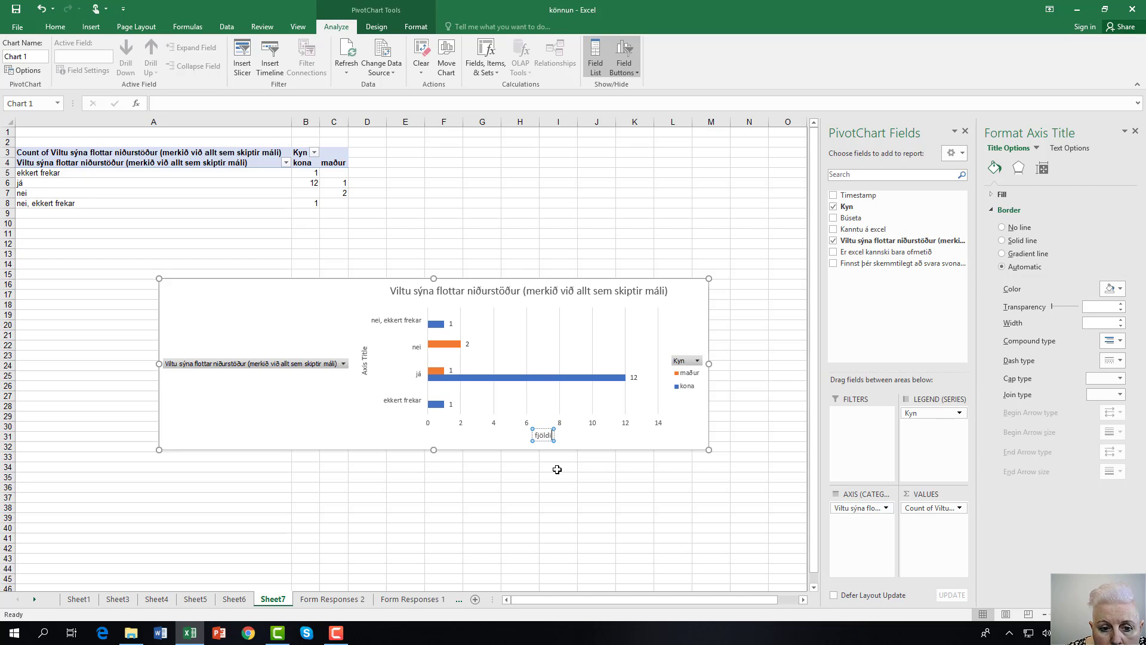
left_click(597, 435)
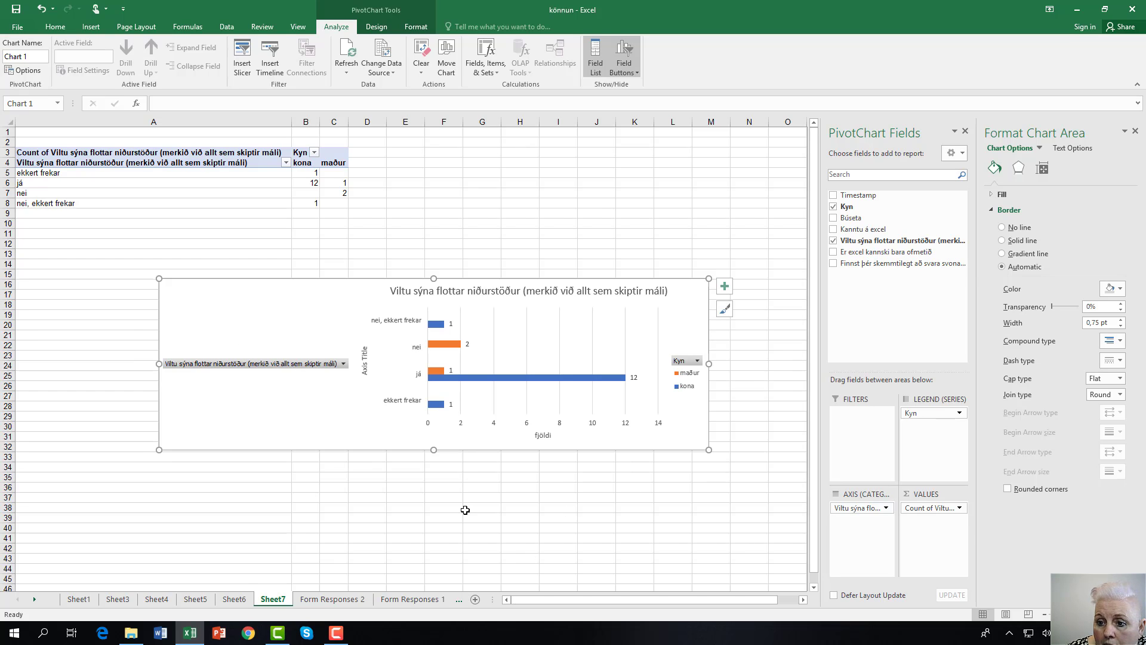
Try the Búseta field as an additional category in the pivot chart and remove it again.
left_click(835, 219)
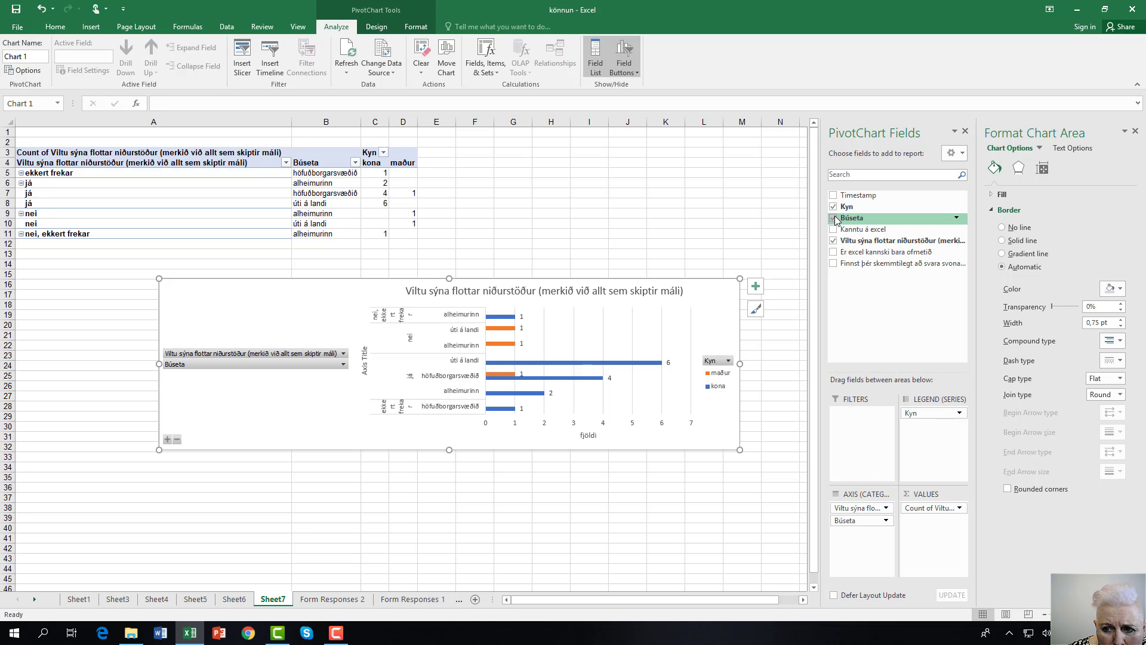
left_click(834, 218)
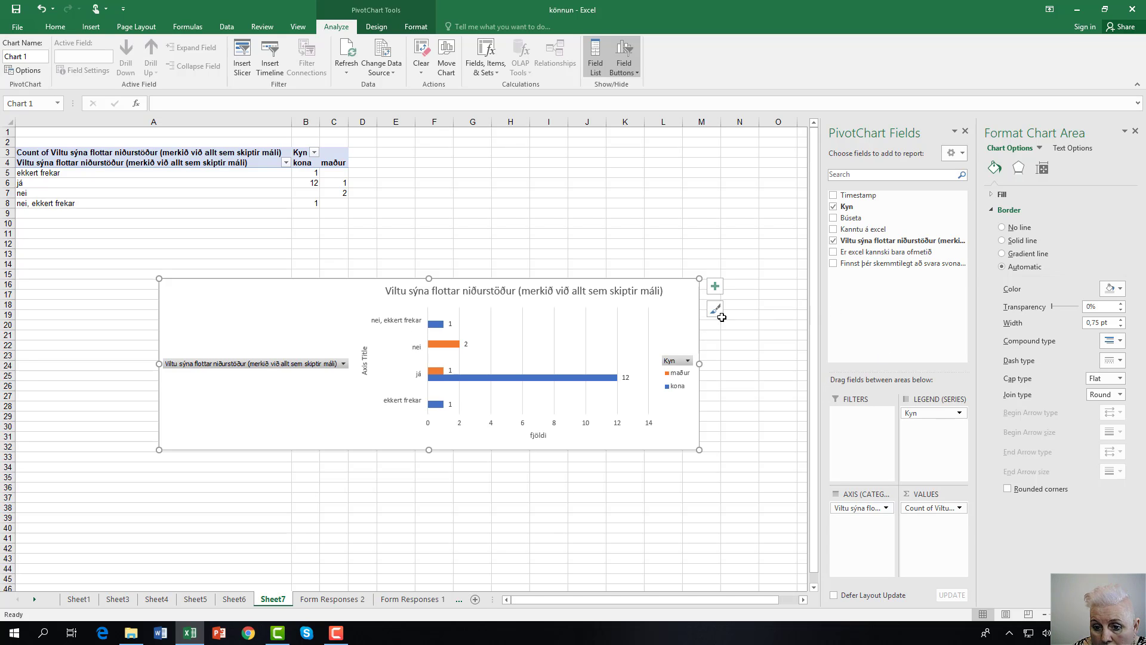
left_click(716, 286)
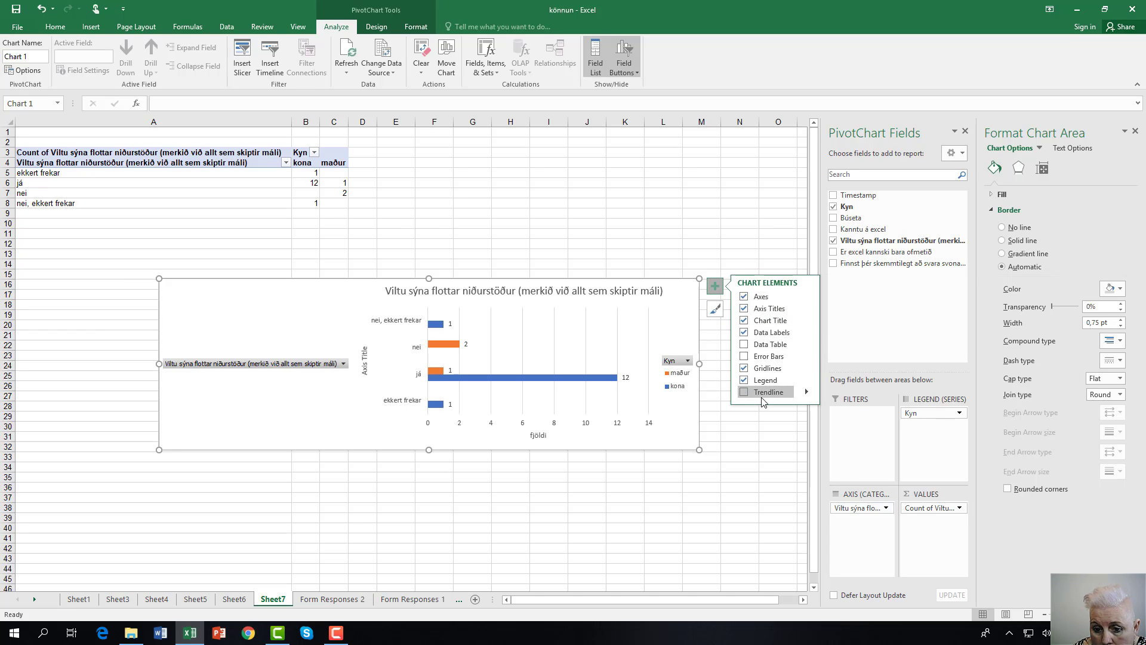
left_click(672, 242)
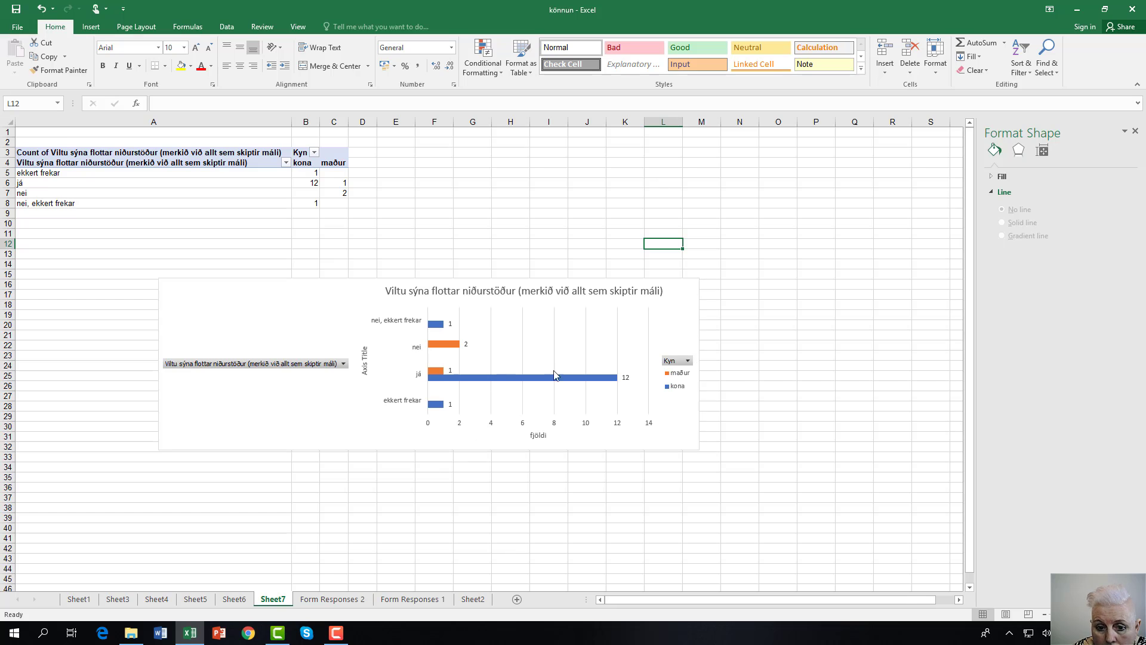
left_click(571, 337)
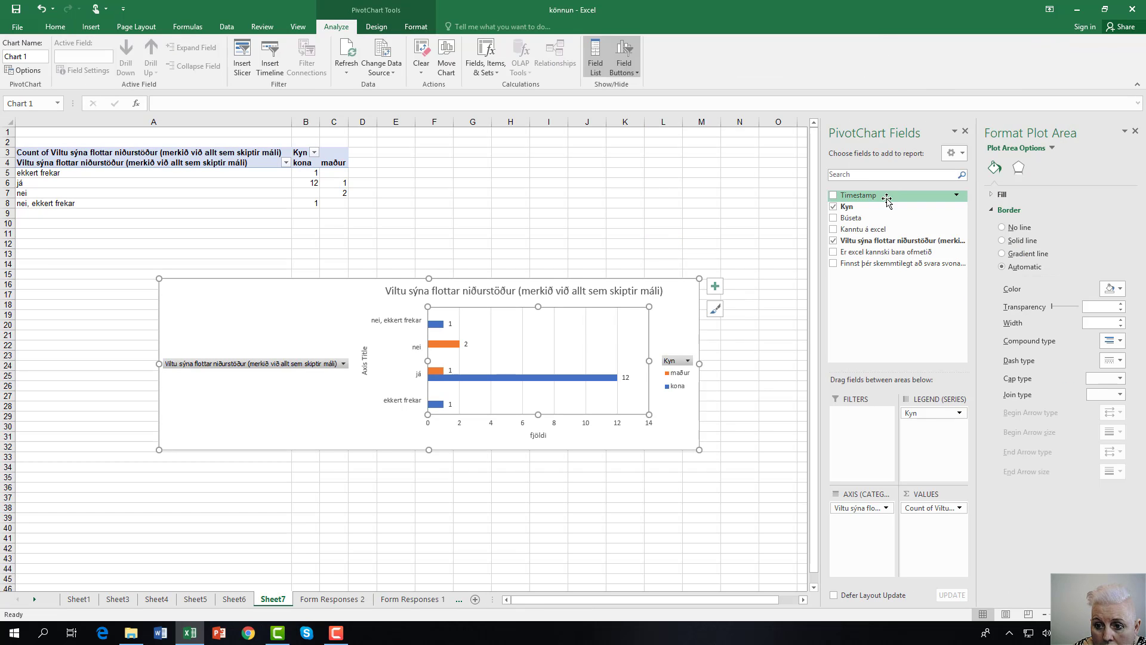